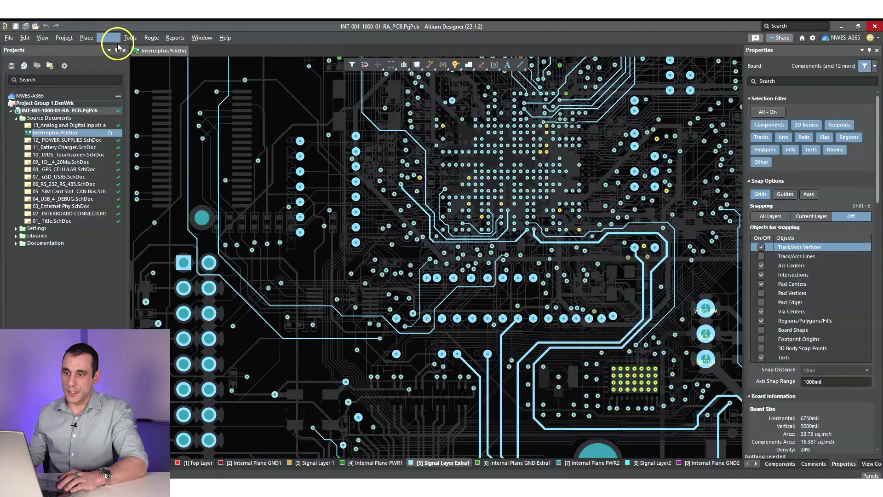
- Open the PCB Rules and Constraints Editor via Design > Rules and browse the rule tree
left_click(108, 38)
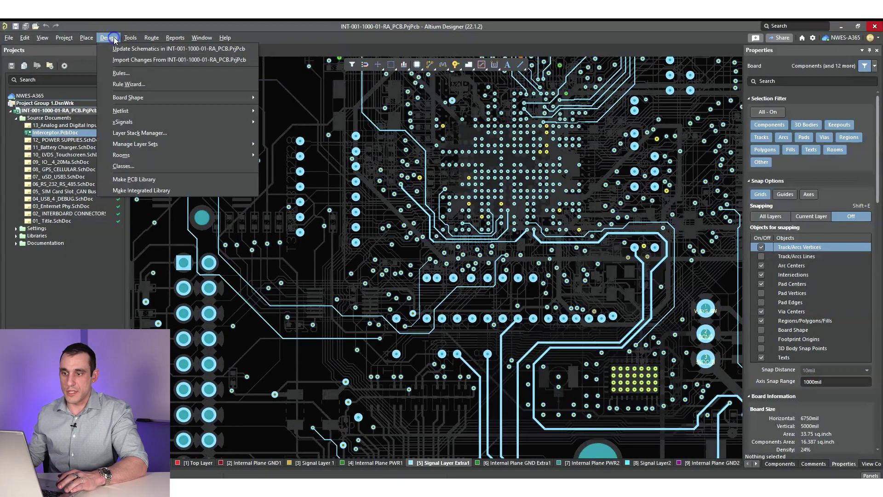
left_click(133, 73)
left_click_drag(533, 113, 553, 95)
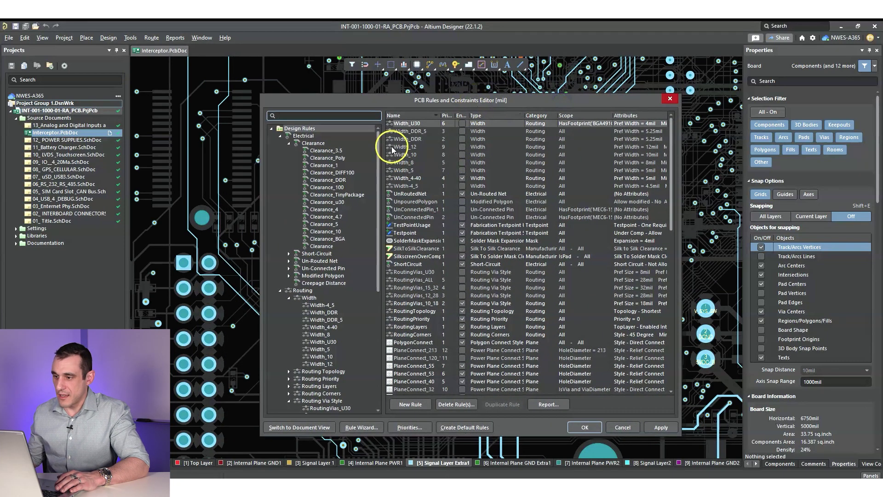
scroll(460, 182, "down", 4)
scroll(459, 183, "down", 5)
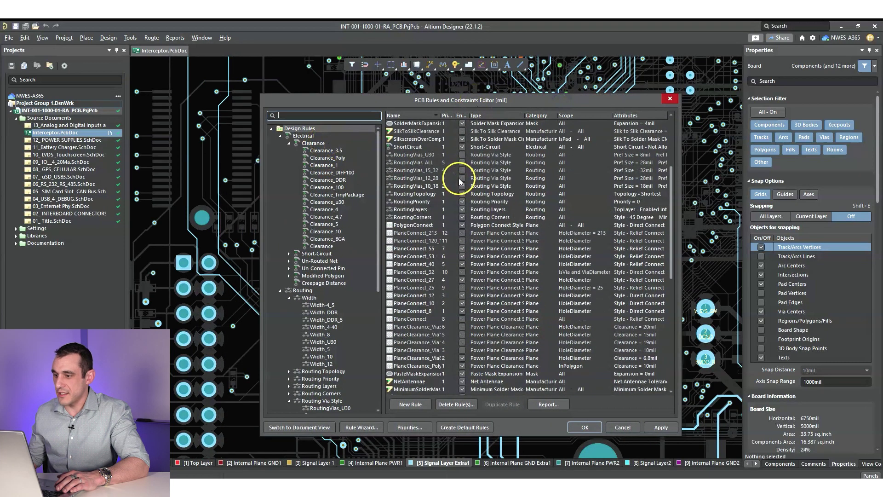
scroll(460, 182, "up", 10)
scroll(459, 180, "down", 6)
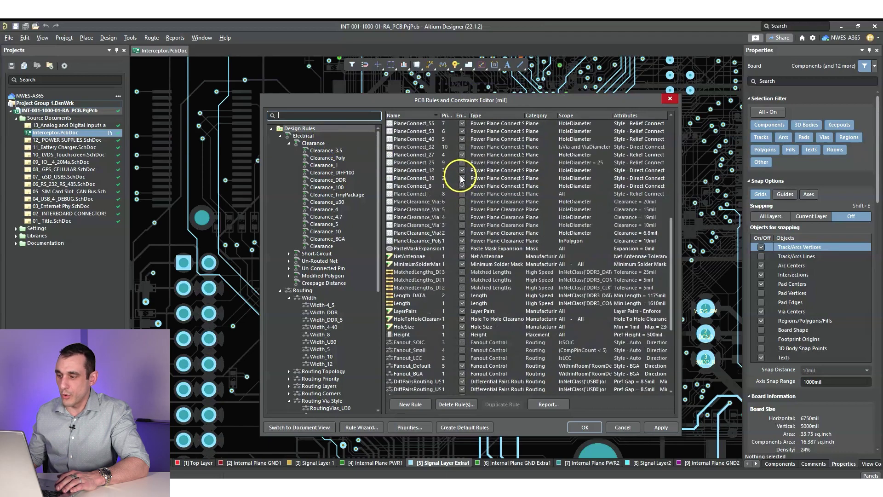
scroll(450, 160, "up", 3)
scroll(454, 196, "up", 3)
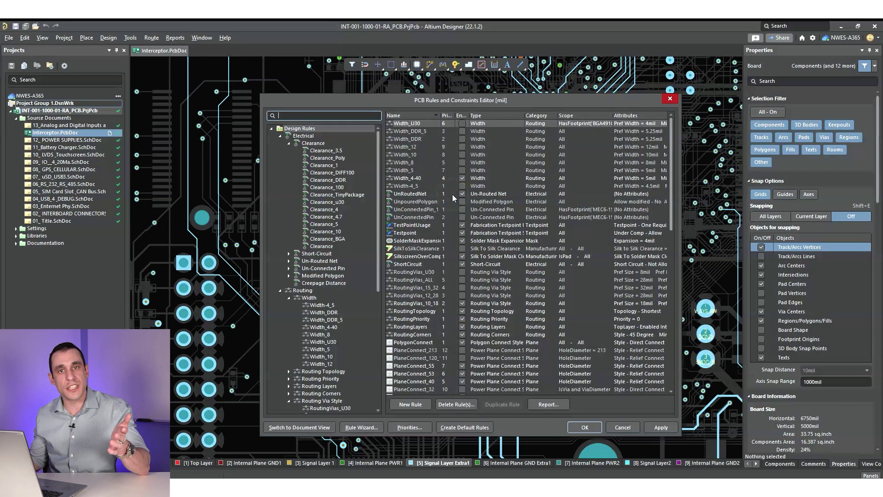
- Inspect the Clearance_Poly, Clearance_3.5 and Clearance_DDR rules, then list all Clearance rules together
left_click(331, 158)
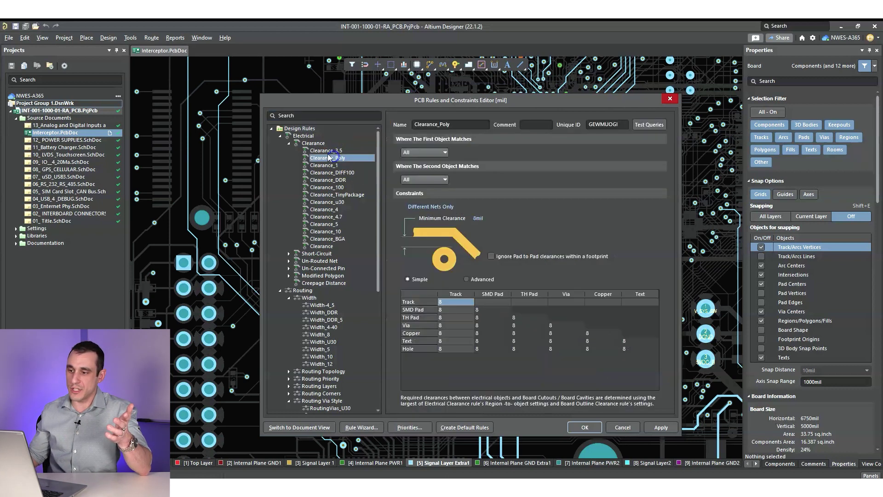
left_click(322, 143)
left_click(326, 150)
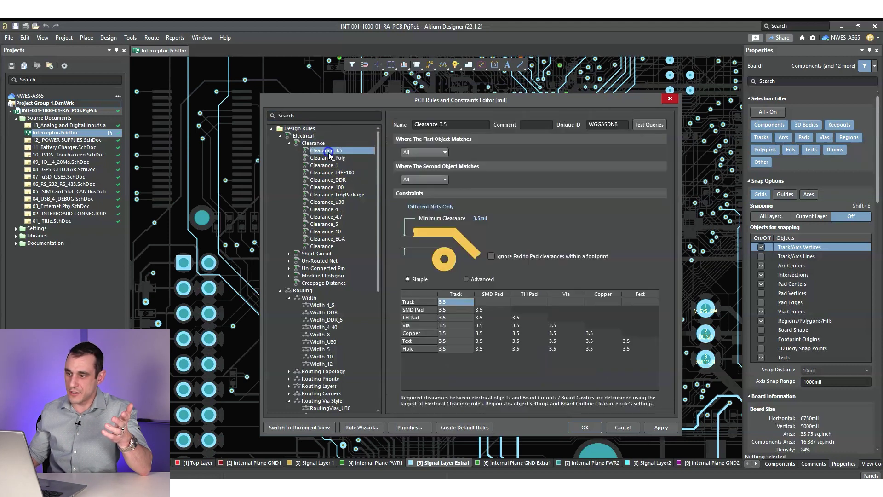
left_click(335, 158)
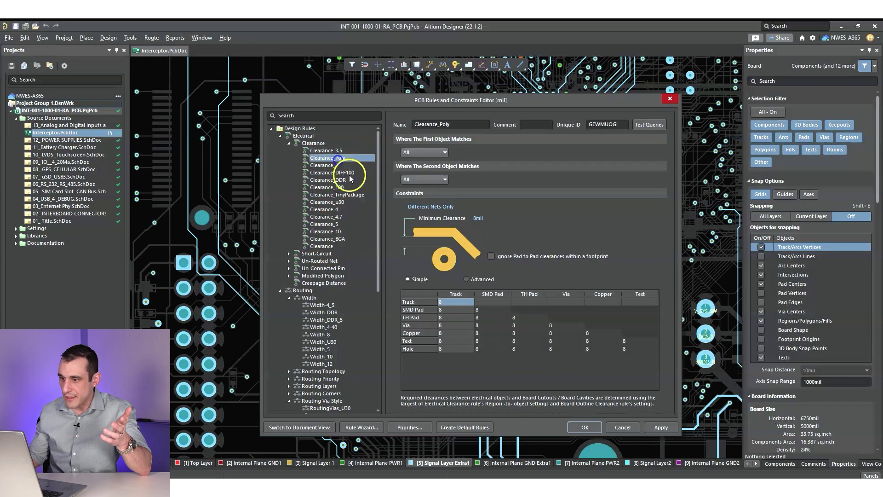
left_click(345, 181)
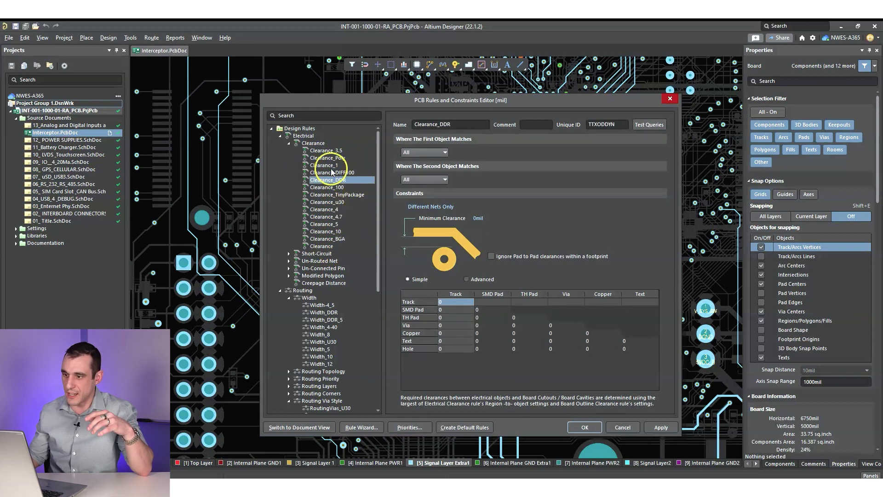
left_click(288, 143)
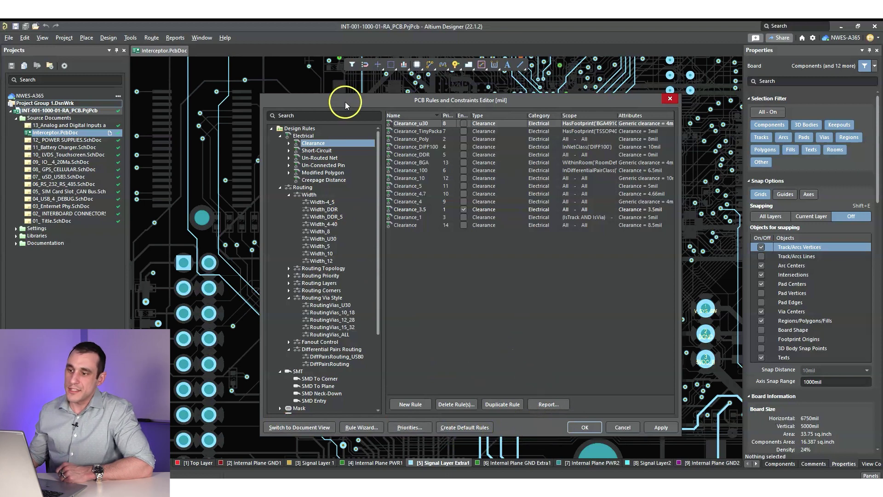
- Start exporting the rules to a file, trying individual rule types like Clearance and Creepage
right_click(328, 130)
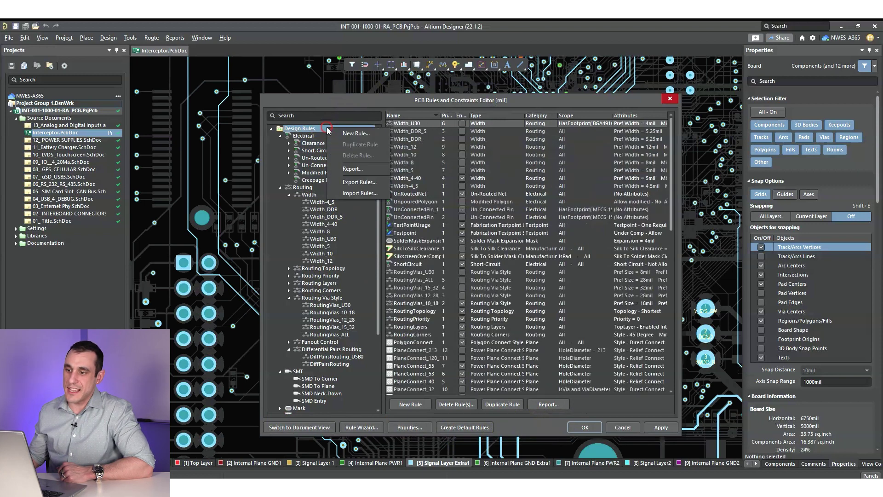
right_click(293, 132)
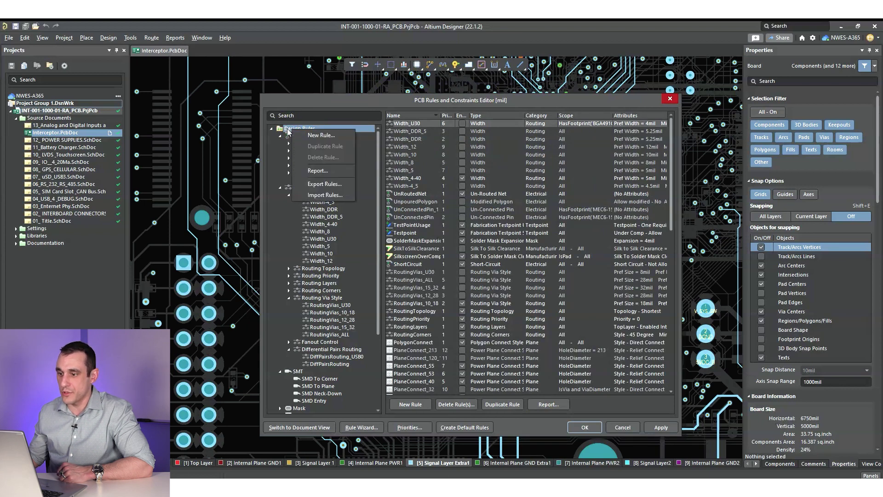
left_click(340, 185)
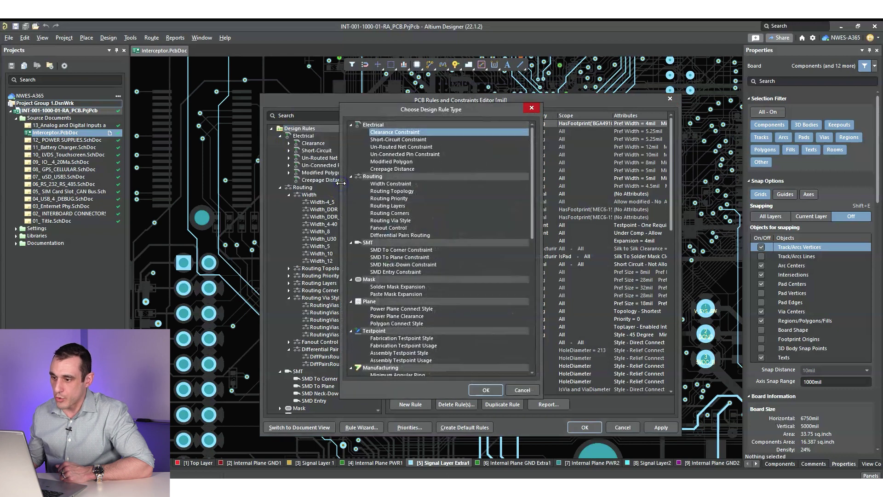
left_click(438, 162)
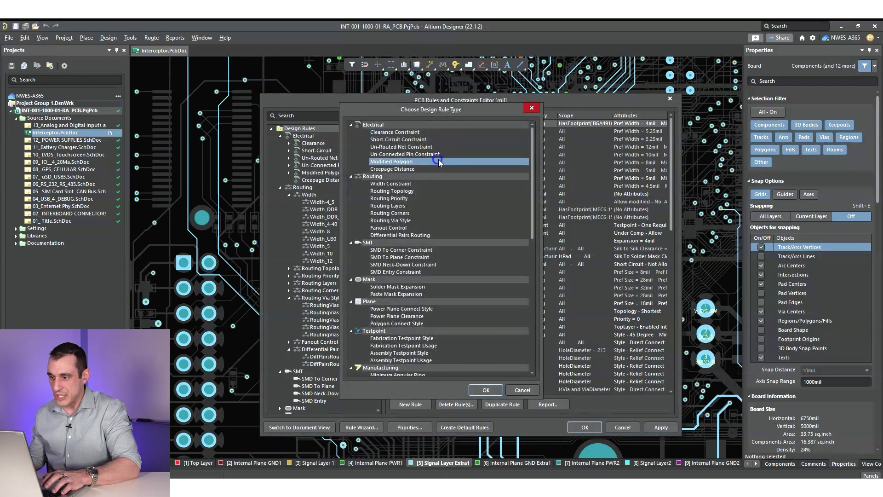
left_click(435, 132)
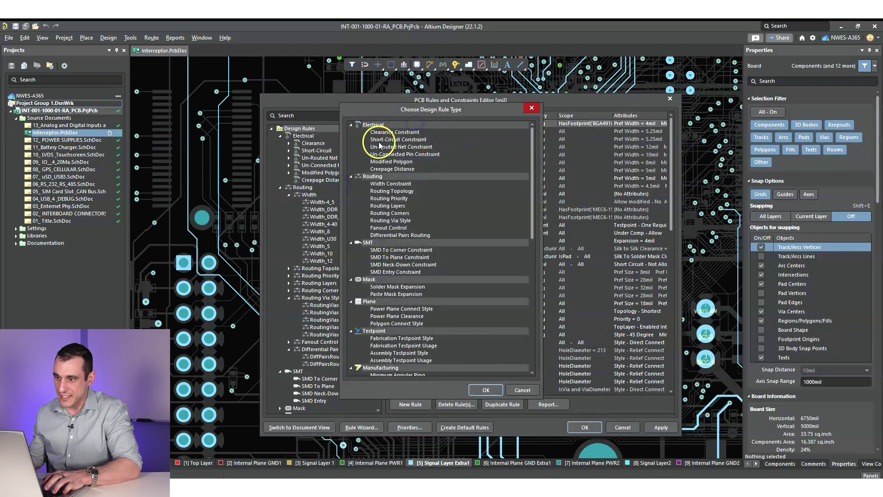
left_click(389, 132)
left_click(394, 169)
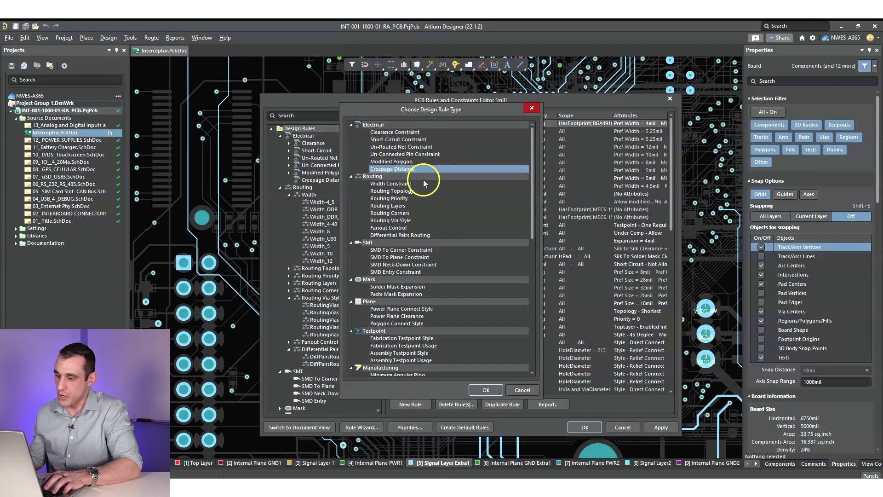
- Select every rule type and save the export as Interceptor.RUL on the Desktop
scroll(421, 178, "down", 4)
scroll(425, 179, "up", 5)
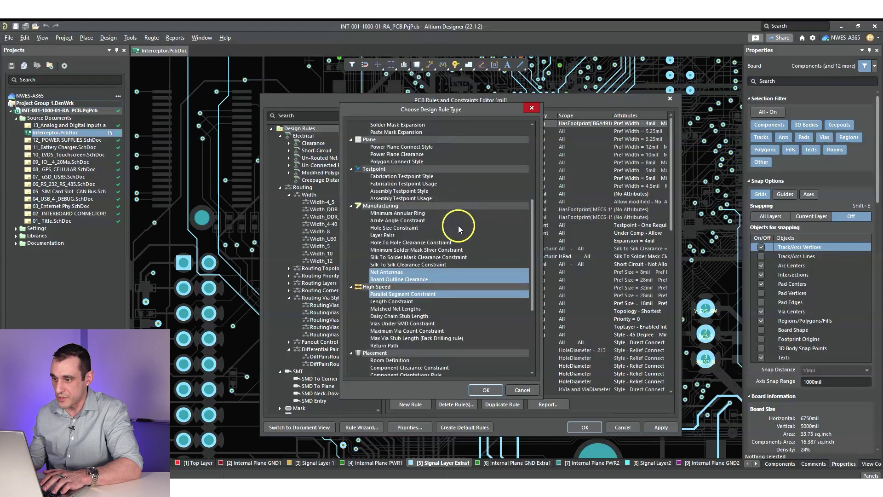
left_click(443, 169, "ctrl")
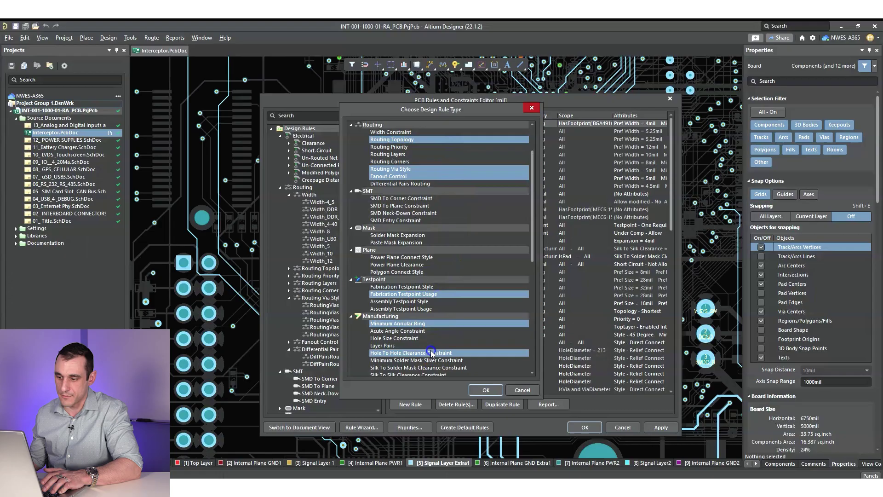
left_click(450, 248)
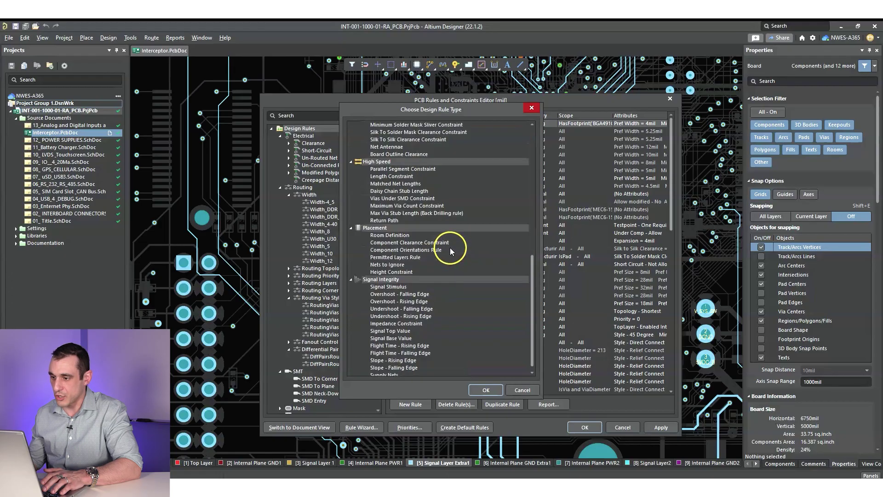
scroll(450, 249, "up", 13)
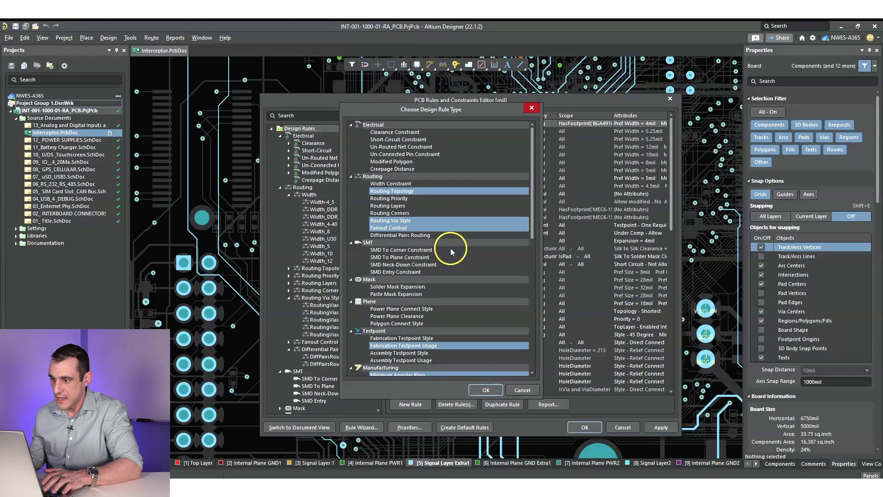
left_click(452, 147)
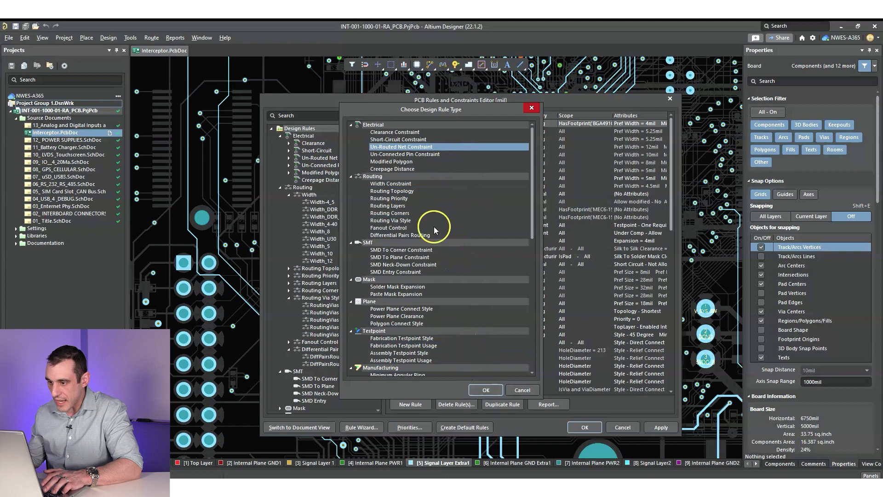
key("ctrl+a")
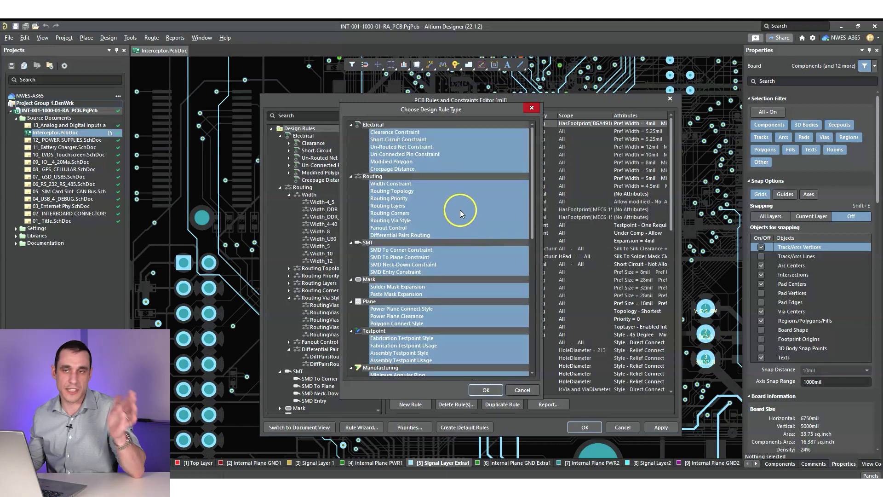
left_click(486, 390)
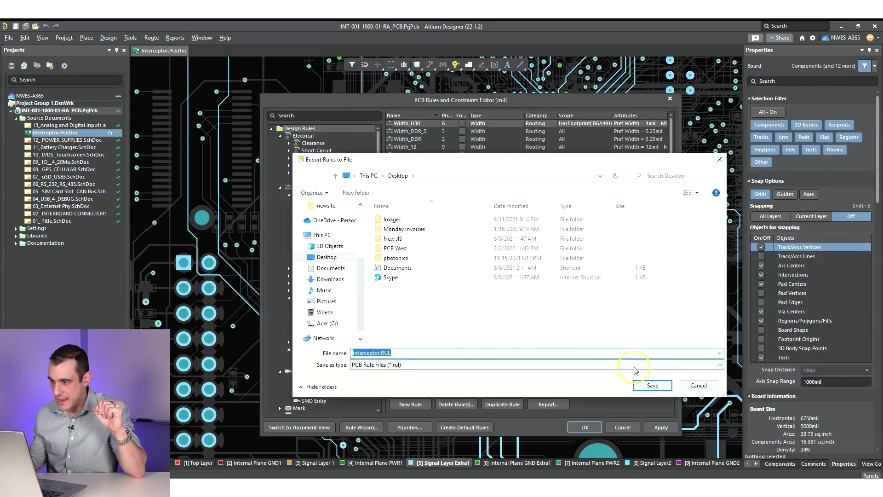
left_click(651, 387)
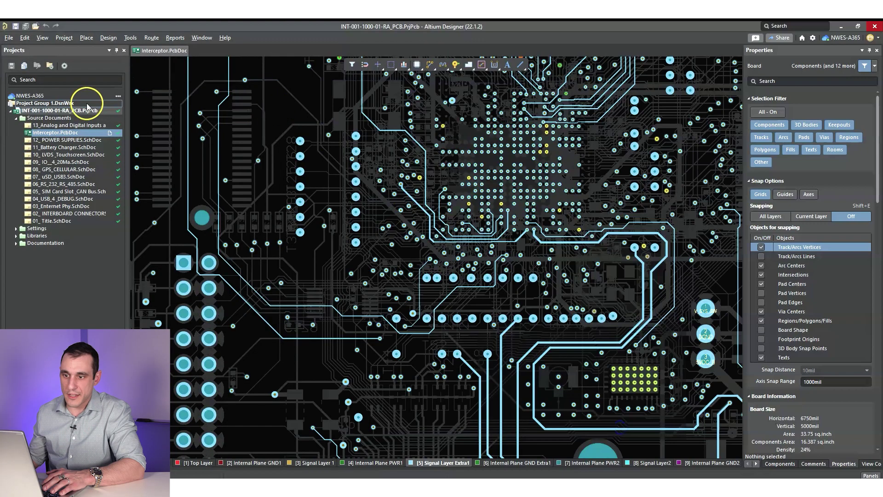
- Close the Interceptor project and create a new project named RulesImport
right_click(69, 110)
left_click(111, 203)
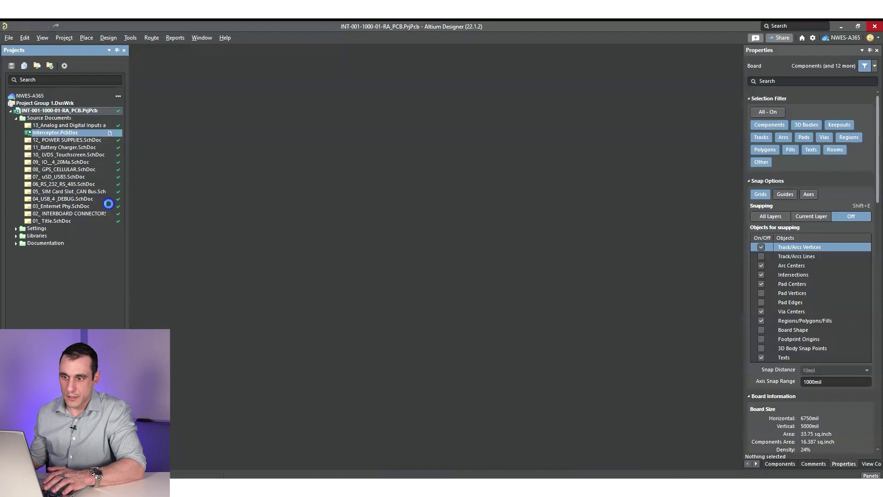
left_click(7, 37)
mouse_move(28, 48)
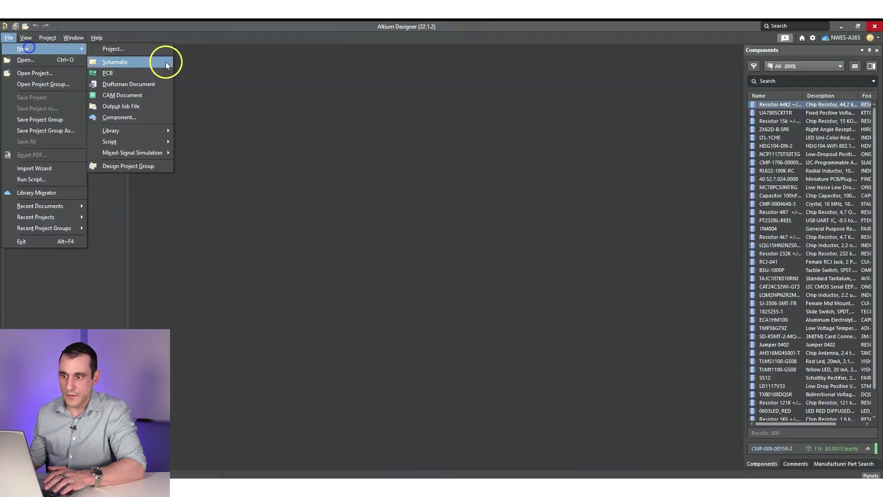
left_click(149, 48)
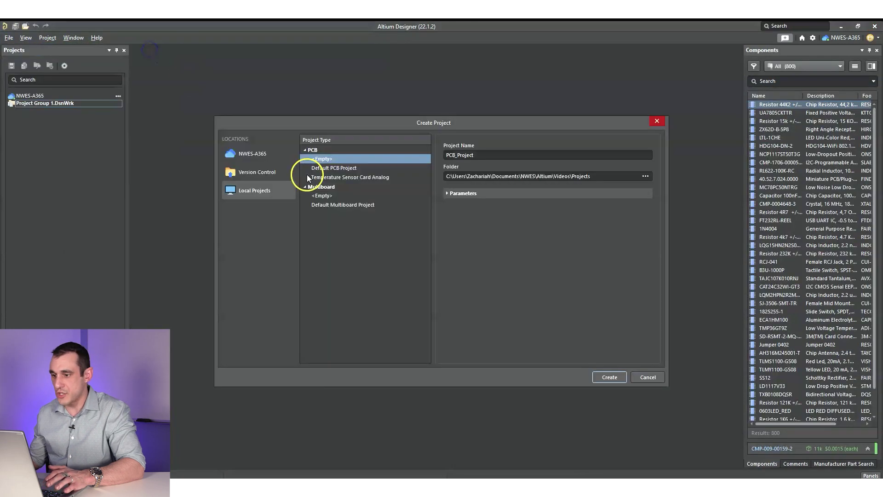
double_click(500, 155)
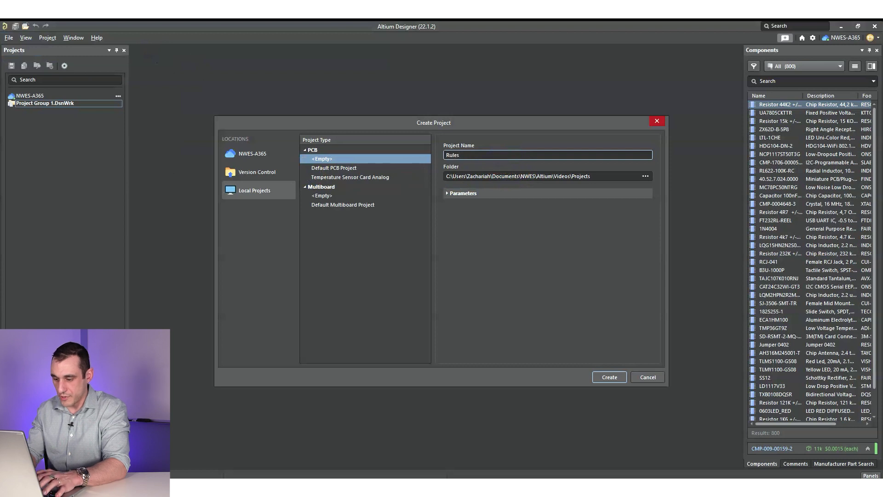
type("RulesImport")
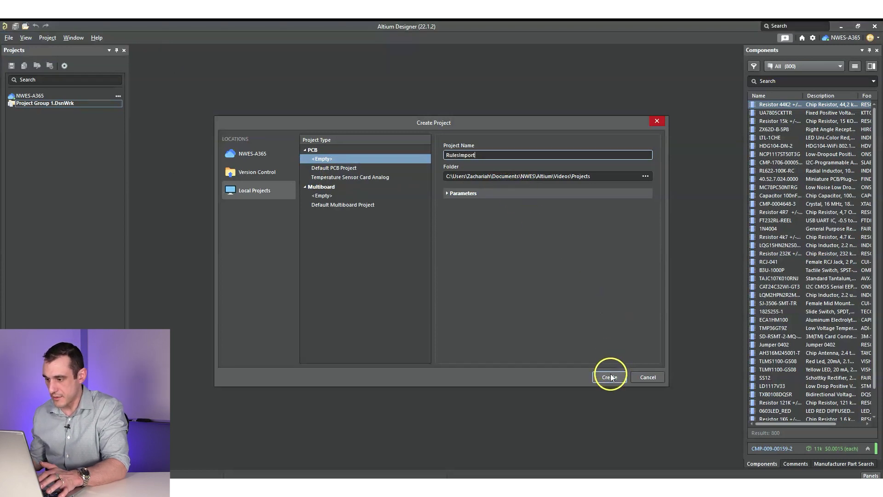
left_click(609, 377)
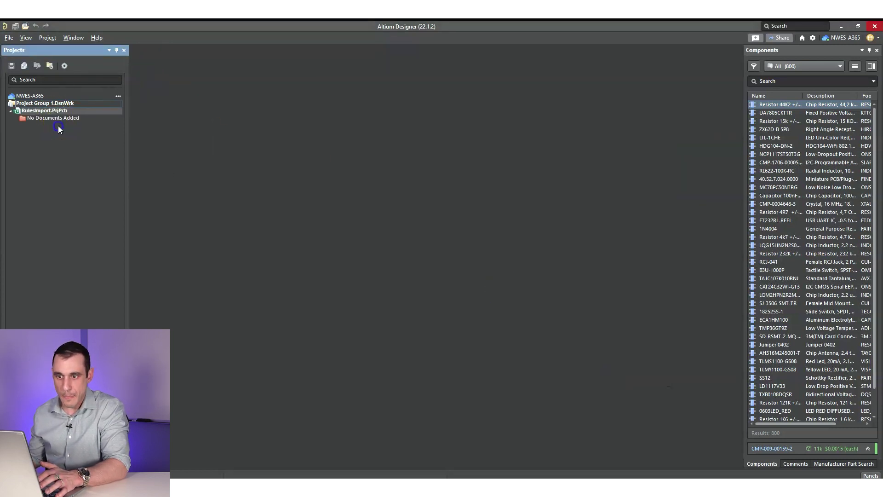
- Add a new blank PCB document, PCB1, to the RulesImport project
right_click(80, 119)
right_click(39, 132)
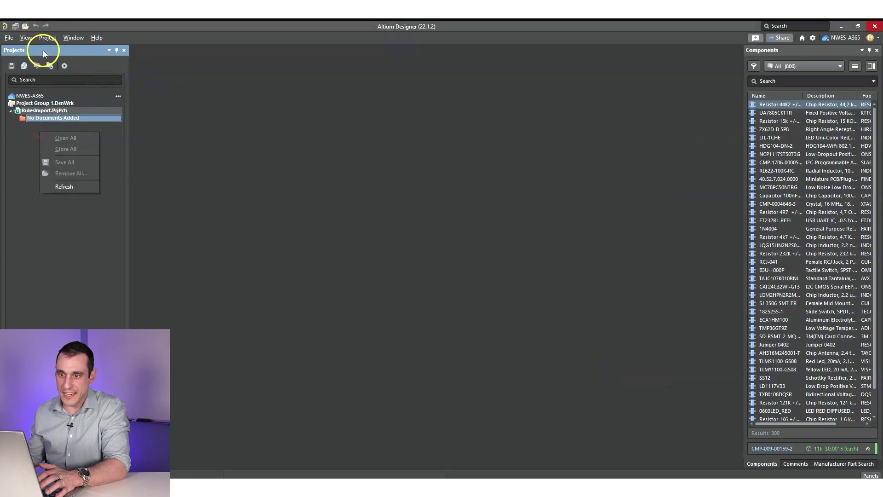
left_click(16, 153)
left_click(9, 38)
left_click(22, 48)
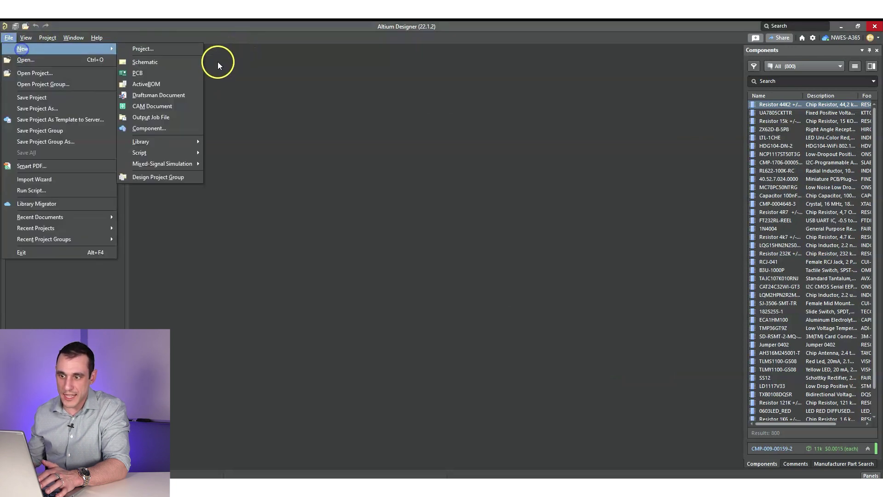
left_click(194, 72)
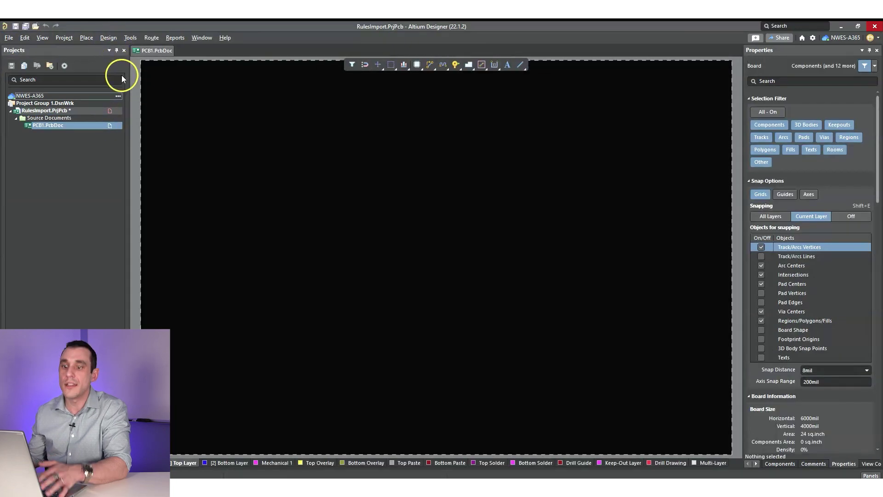
- Open PCB1's design rules and review the default Clearance, Short-Circuit and Un-Connected Pin rules
left_click(112, 38)
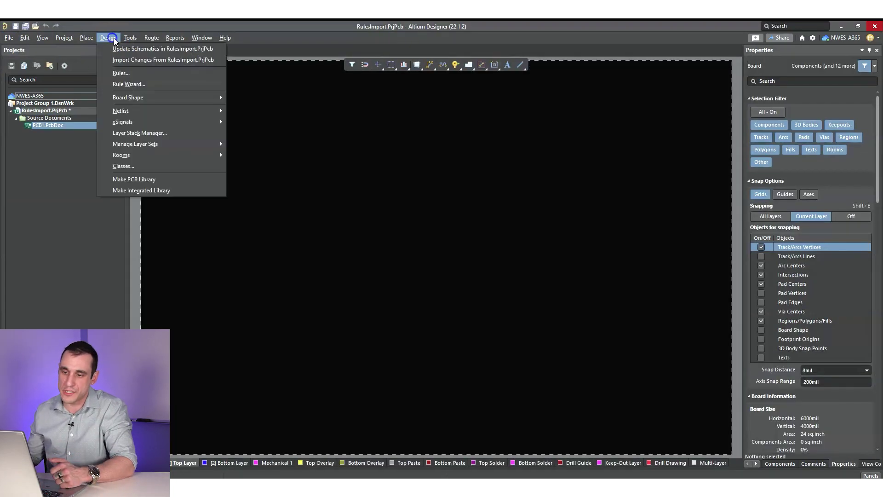
left_click(128, 74)
left_click(339, 166)
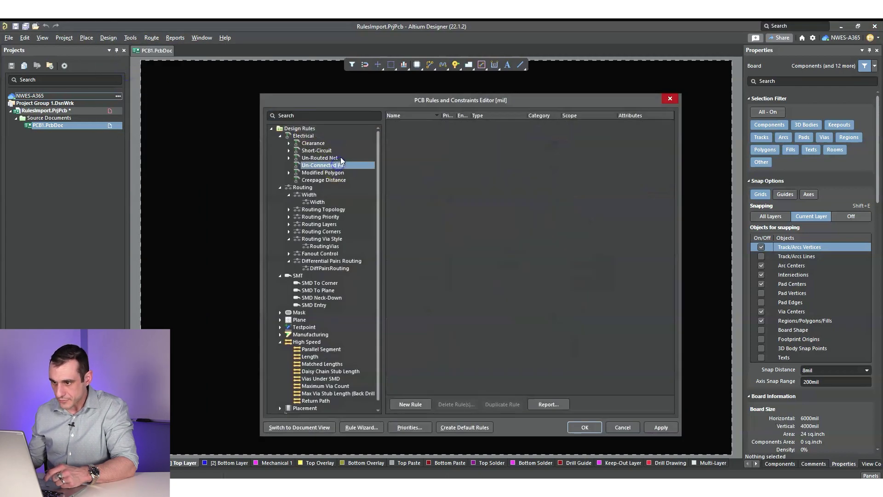
left_click(289, 143)
left_click(289, 158)
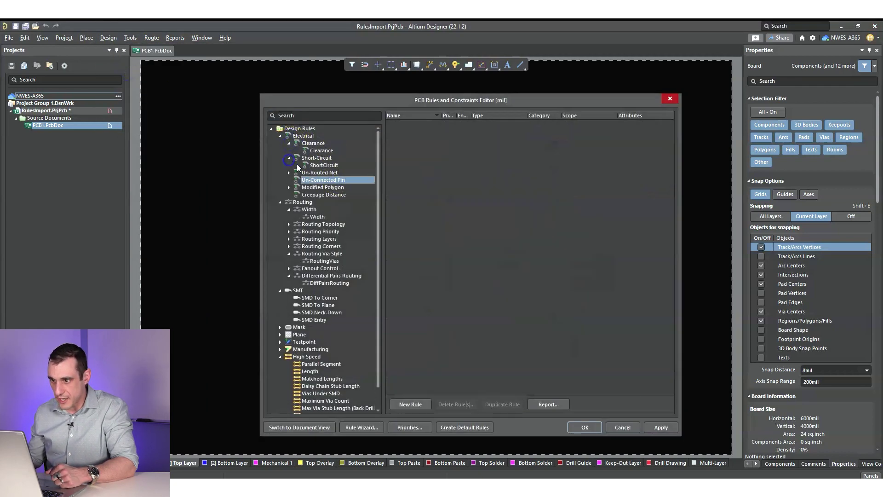
left_click(321, 151)
left_click(313, 143)
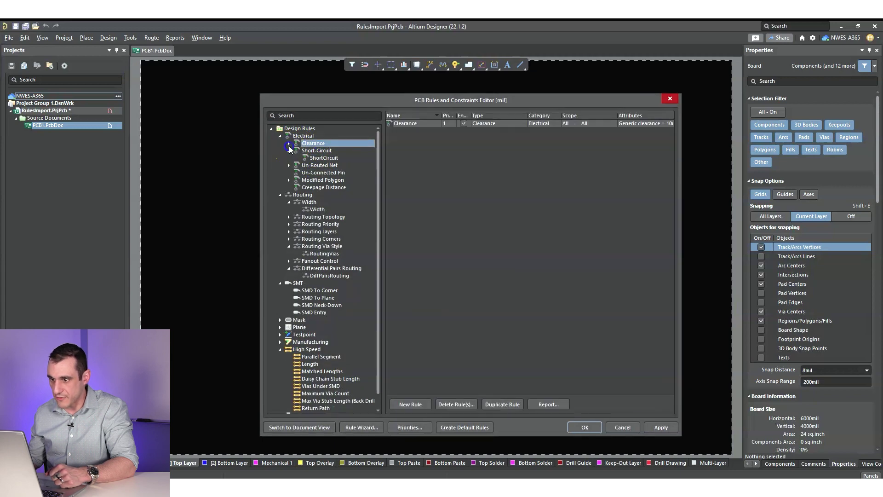
left_click(289, 143)
left_click(289, 150)
right_click(299, 128)
- Import all rule types into PCB1 from Interceptor.RUL on the Desktop
left_click(332, 184)
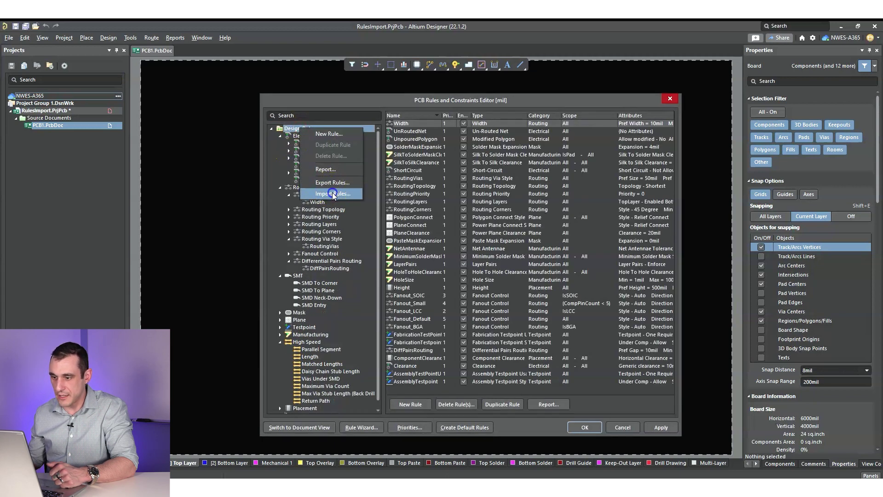
key("ctrl+a")
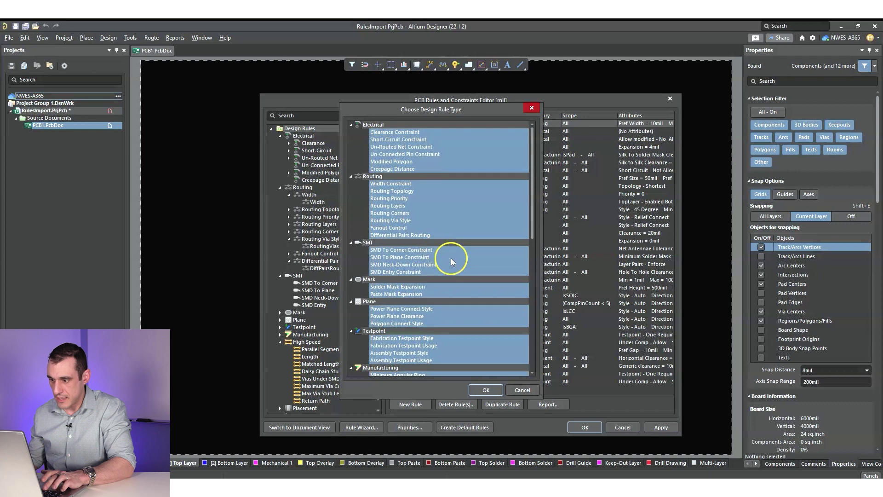
scroll(482, 308, "down", 10)
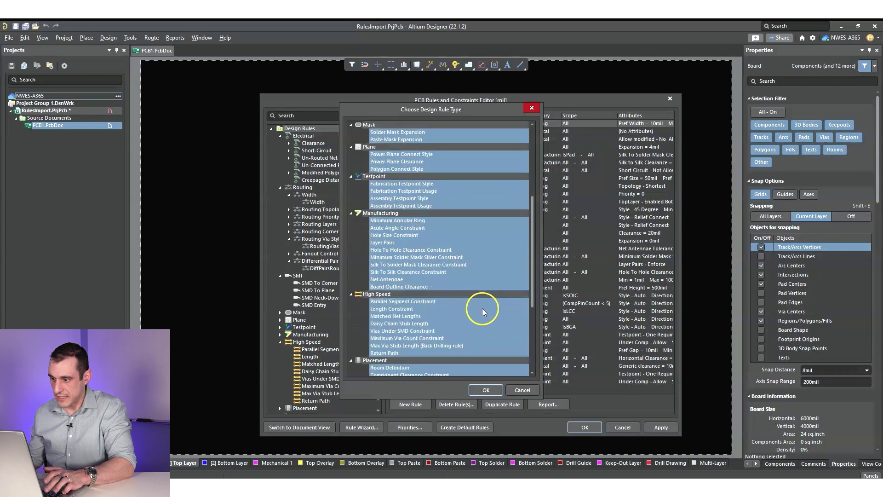
left_click(485, 388)
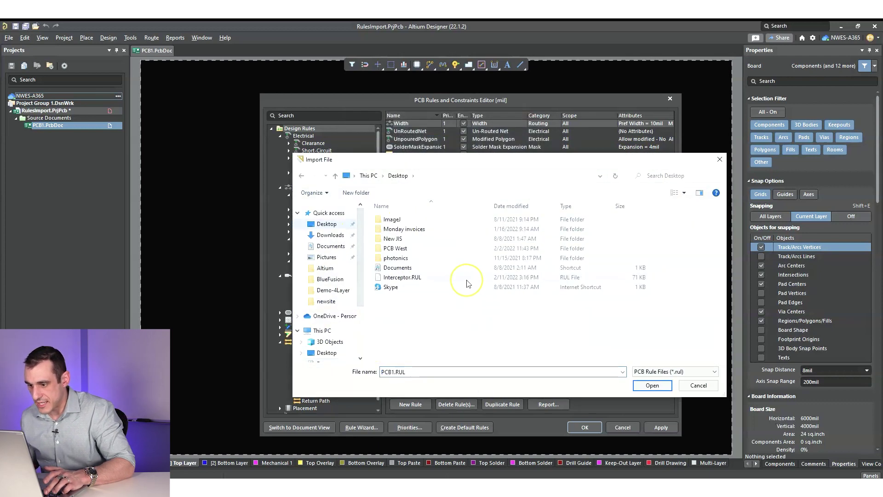
left_click(564, 278)
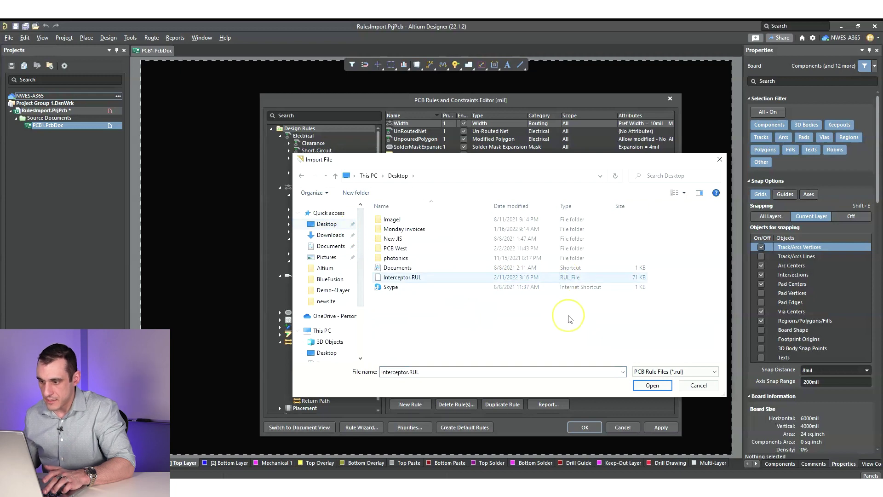
left_click(649, 385)
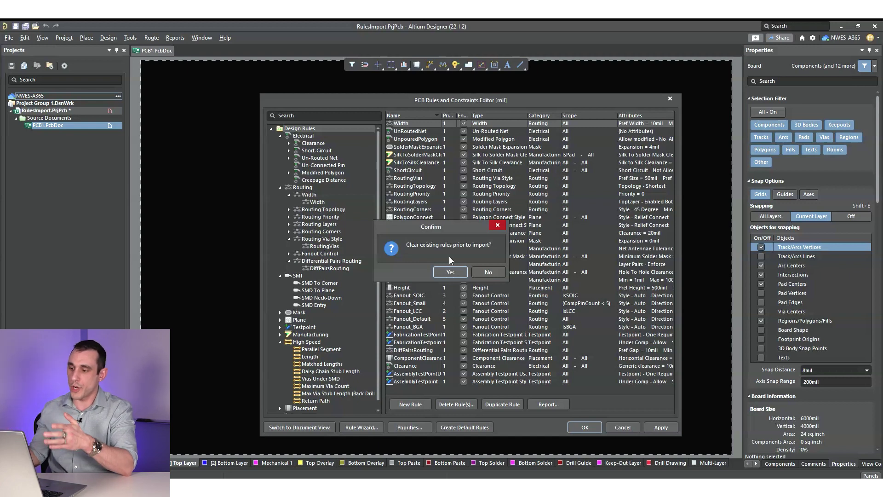
- Answer the 'Clear existing rules prior to import?' prompt to bring in the Interceptor rules
left_click(450, 271)
- Step through the second, third, fourth and last DiffPairsRouting rules to compare their constraints
scroll(355, 304, "down", 3)
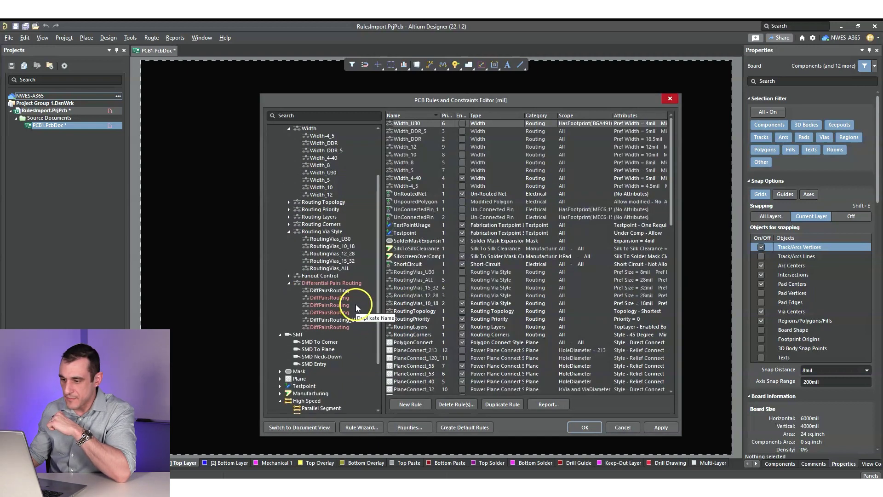
left_click(355, 305)
scroll(354, 304, "up", 1)
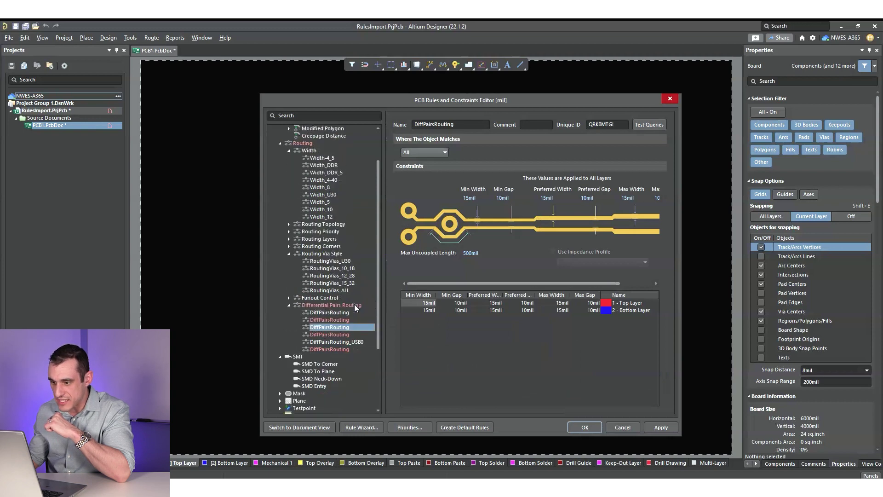
scroll(354, 305, "down", 2)
left_click(355, 305)
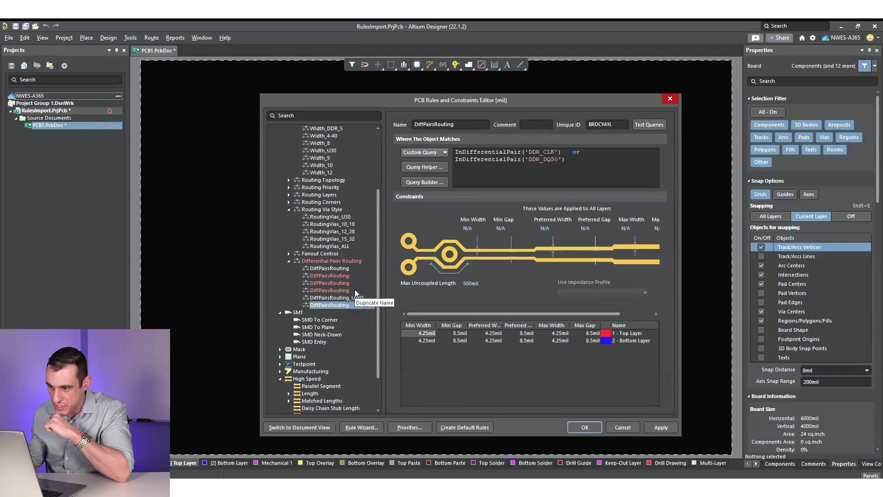
left_click(354, 290)
left_click(354, 284)
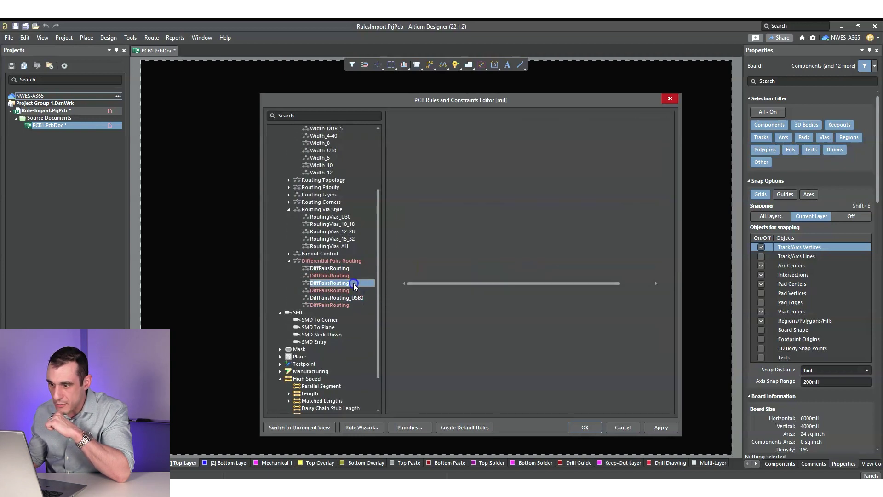
key("Up")
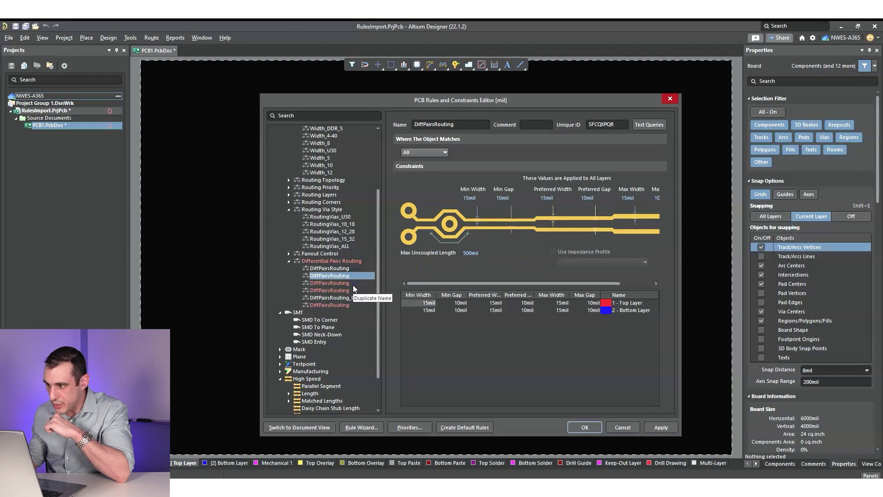
key("Down")
key("Down")
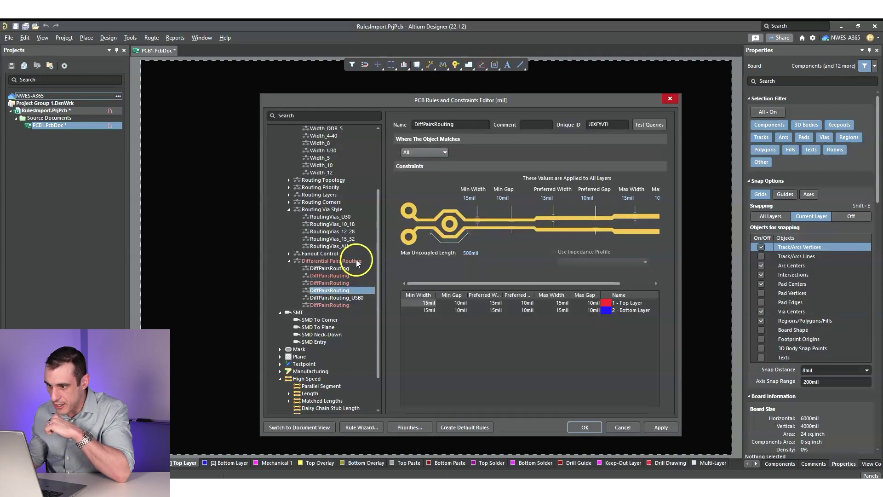
- List all Differential Pairs Routing rules side by side and reopen the third one
left_click(357, 260)
left_click(355, 306)
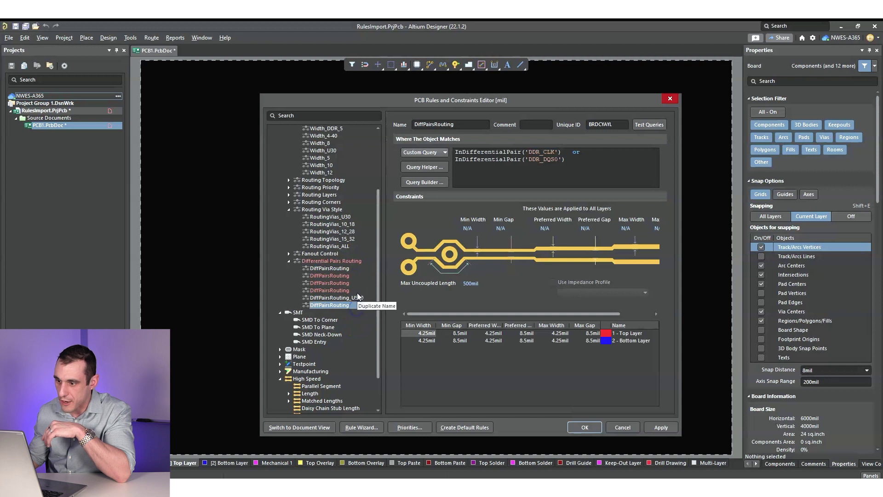
left_click(357, 261)
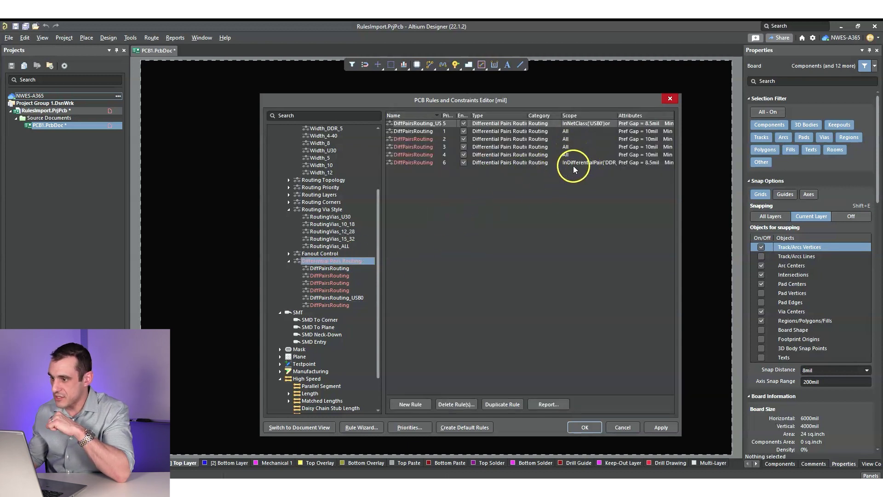
left_click(334, 283)
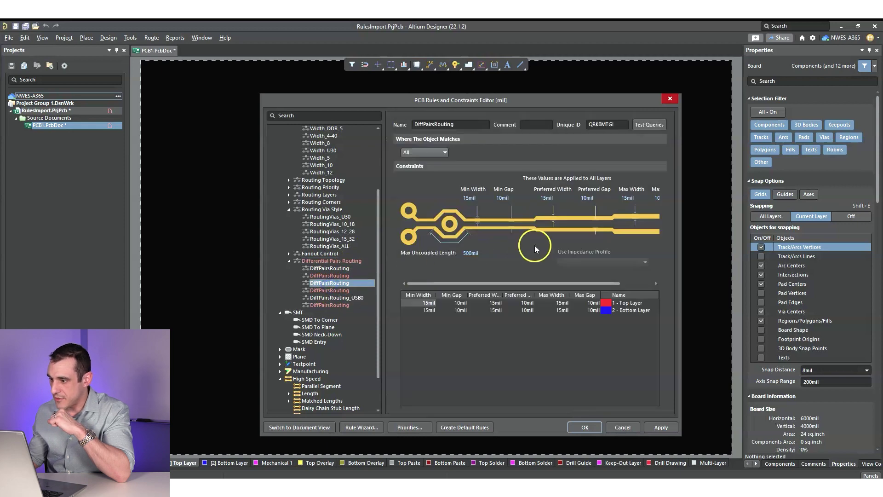
scroll(294, 349, "down", 2)
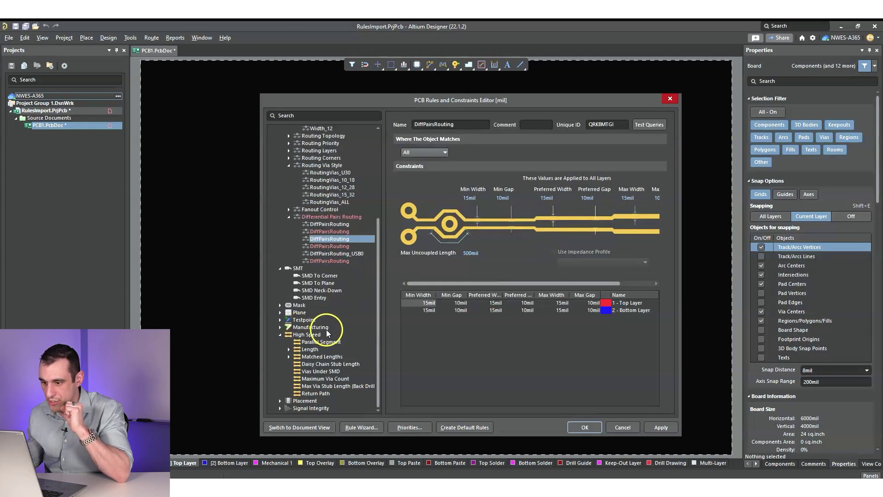
- Expand the Manufacturing, Testpoint, Plane and Mask rule categories
left_click(280, 327)
left_click(280, 319)
left_click(280, 312)
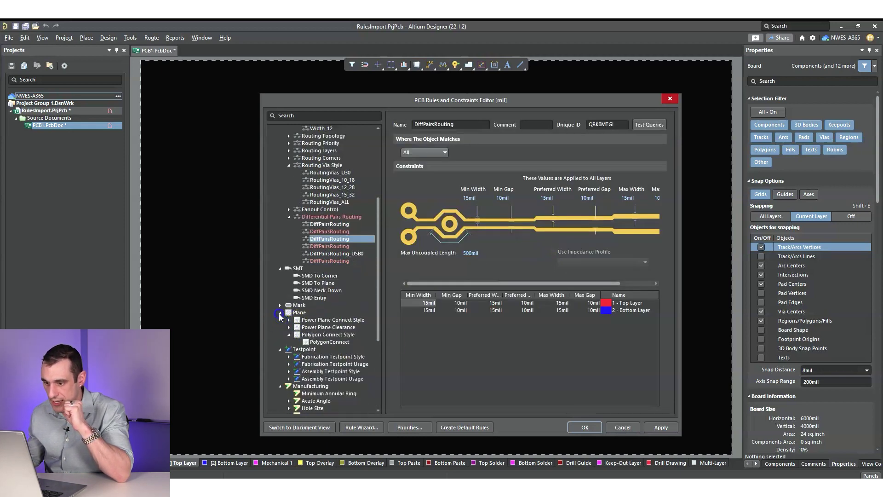
left_click(280, 305)
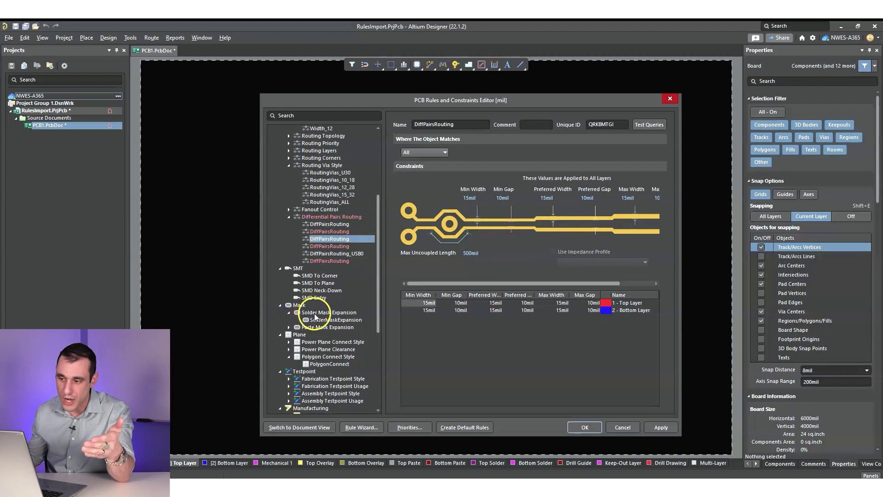
scroll(331, 313, "up", 6)
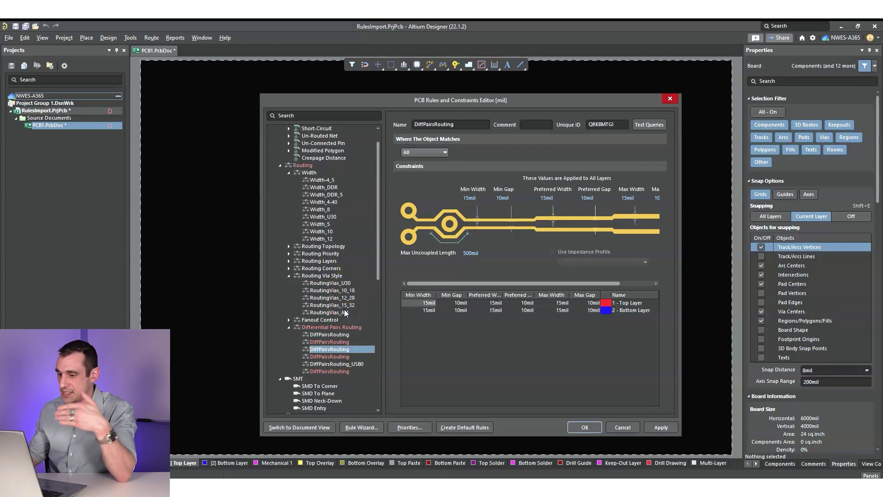
scroll(345, 313, "down", 1)
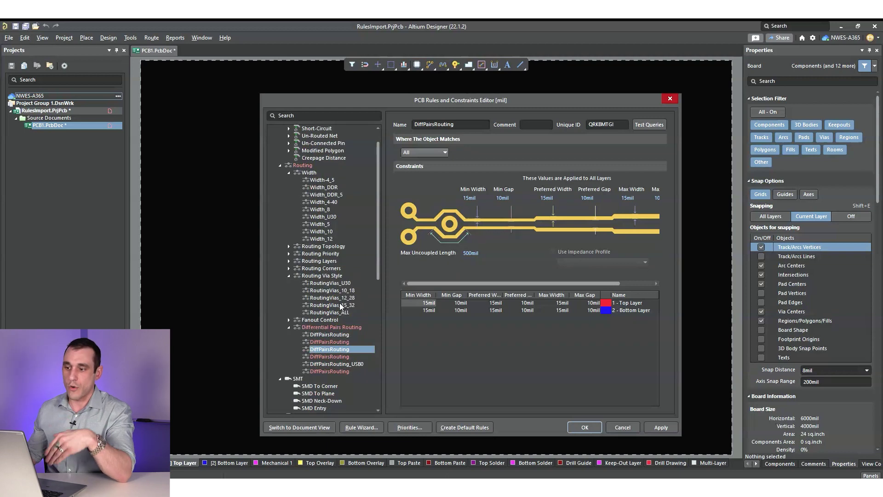
scroll(339, 312, "up", 1)
- List all Routing rules and open the second DiffPairsRouting rule
left_click(304, 187)
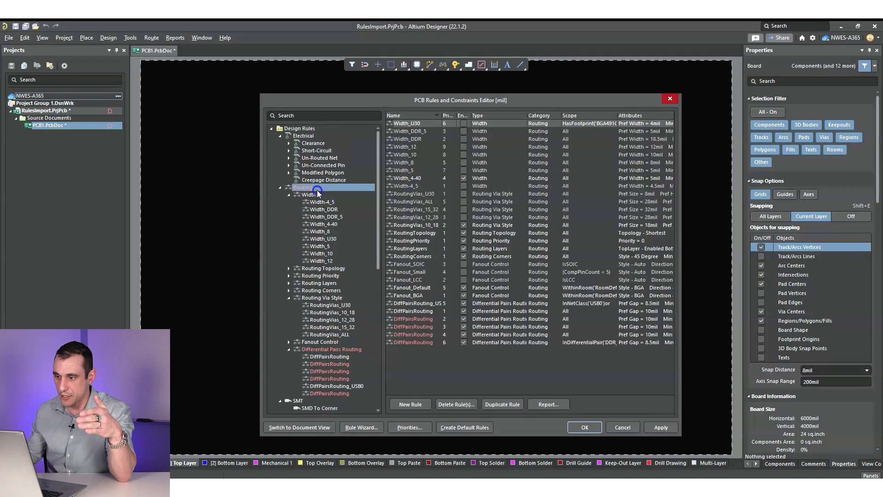
scroll(329, 305, "down", 3)
left_click(329, 298)
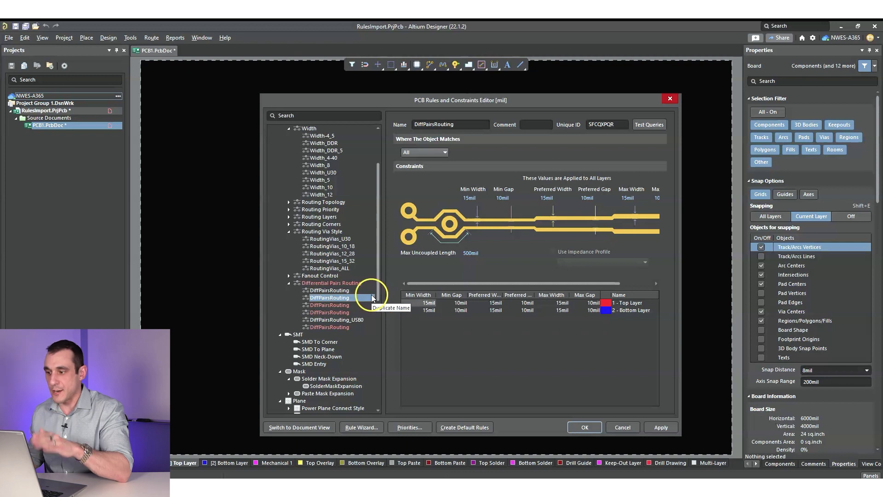
- Compare the third and fourth DiffPairsRouting rules, ending on the DDR_CLK/DDR_DQS0-scoped one
left_click(347, 305)
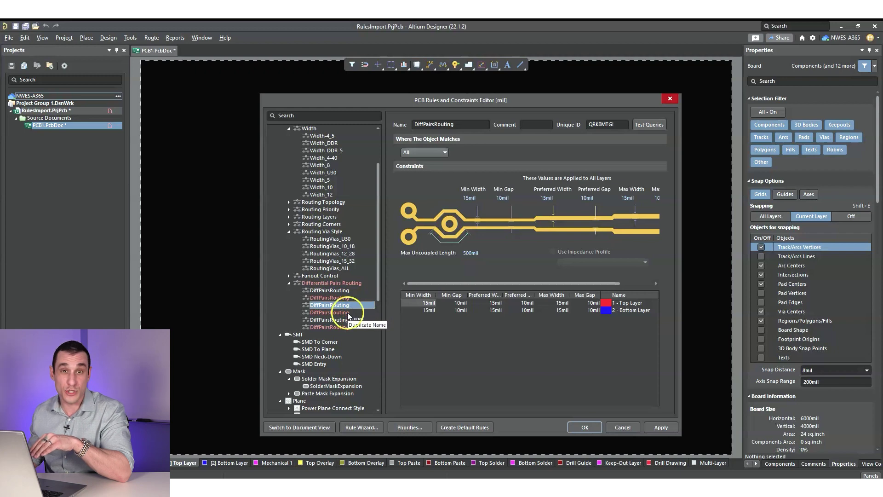
left_click(343, 313)
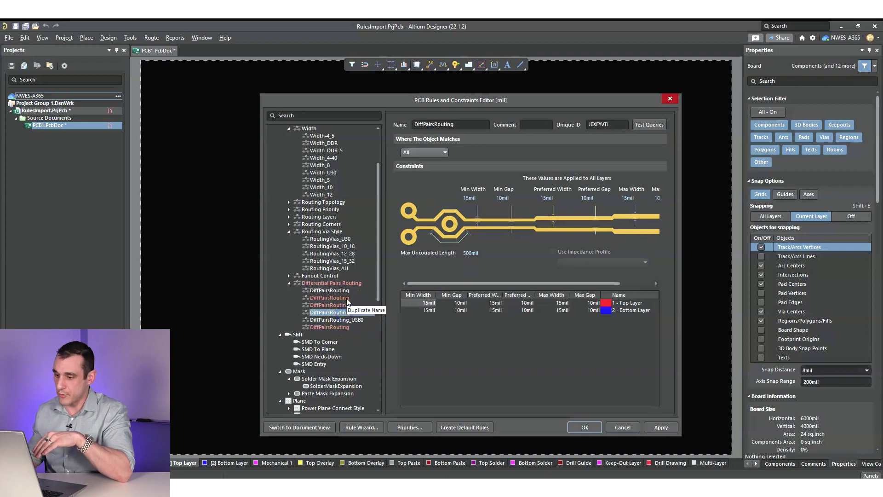
left_click(345, 297)
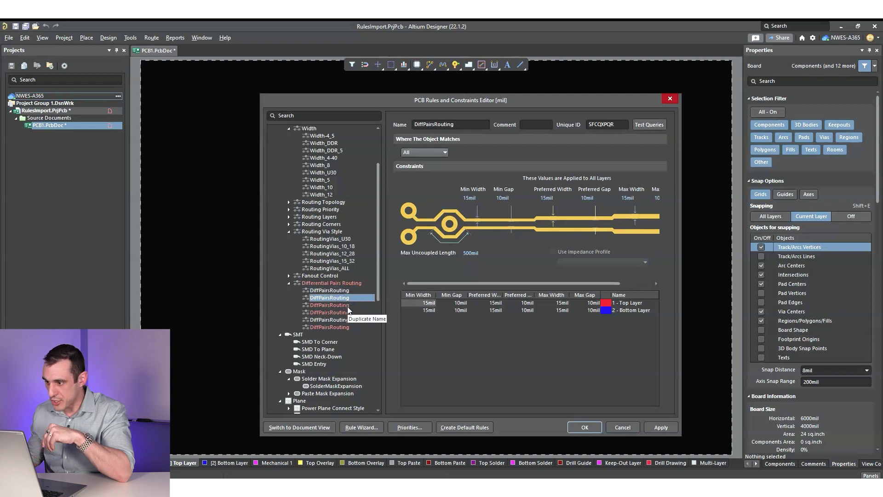
left_click(348, 305)
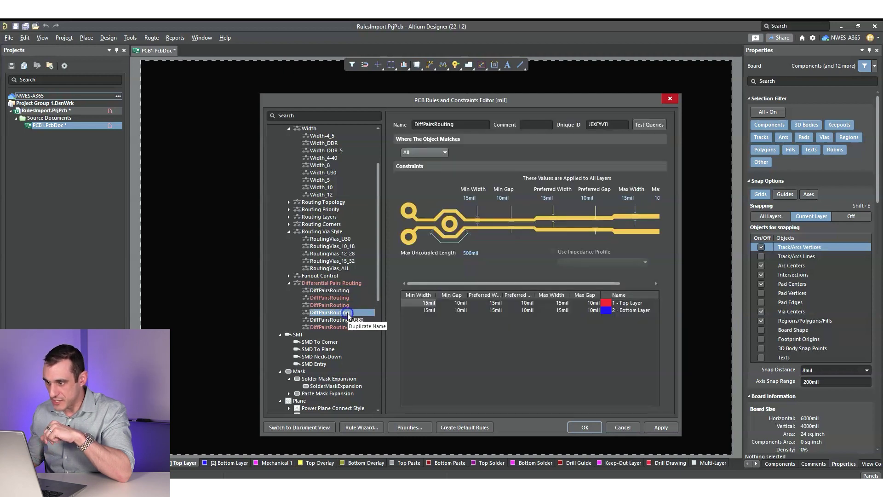
left_click(348, 298)
left_click(349, 327)
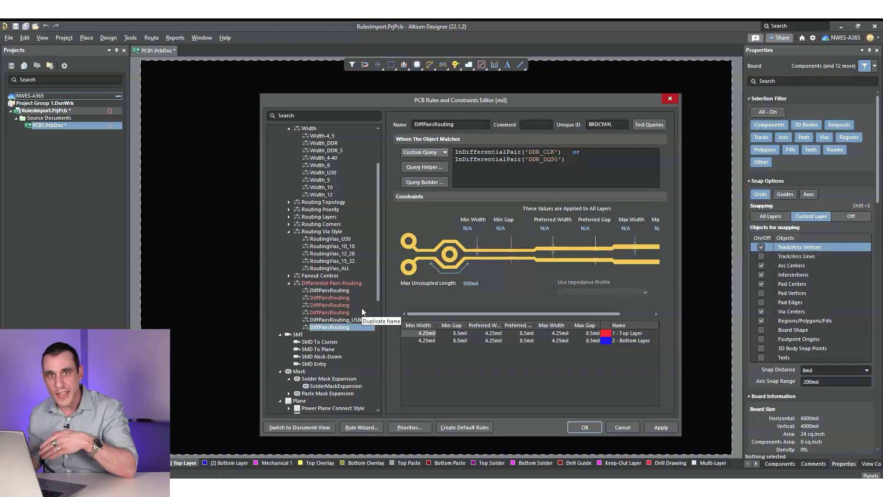
left_click(539, 393)
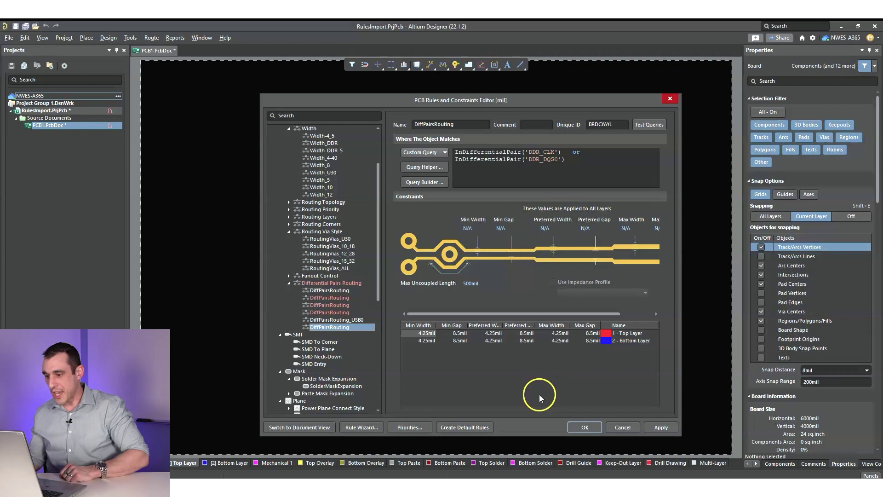